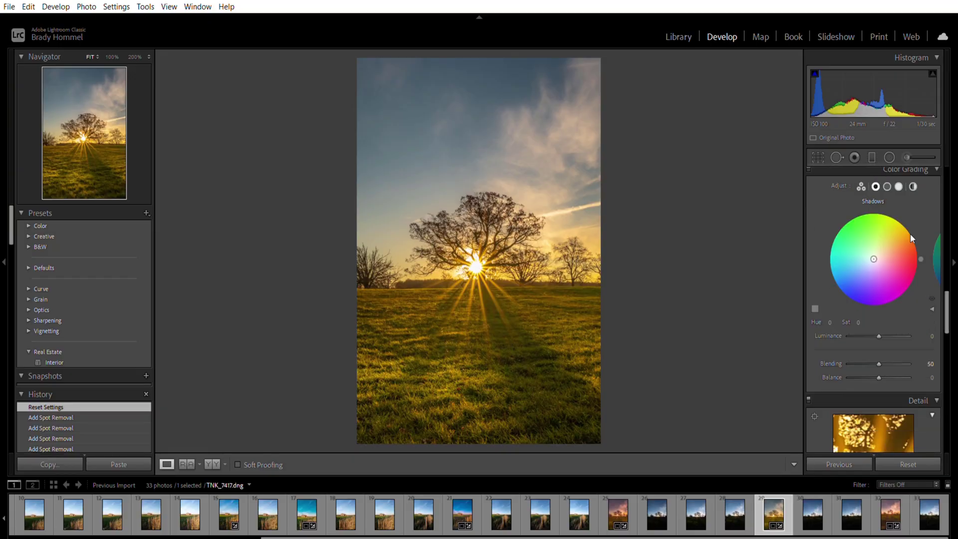
Tint the midtones orange at hue 22 and saturation 74, the shadows blue, and the highlights orange-red at hue 14 and saturation 51
left_click_drag(874, 237, 886, 230)
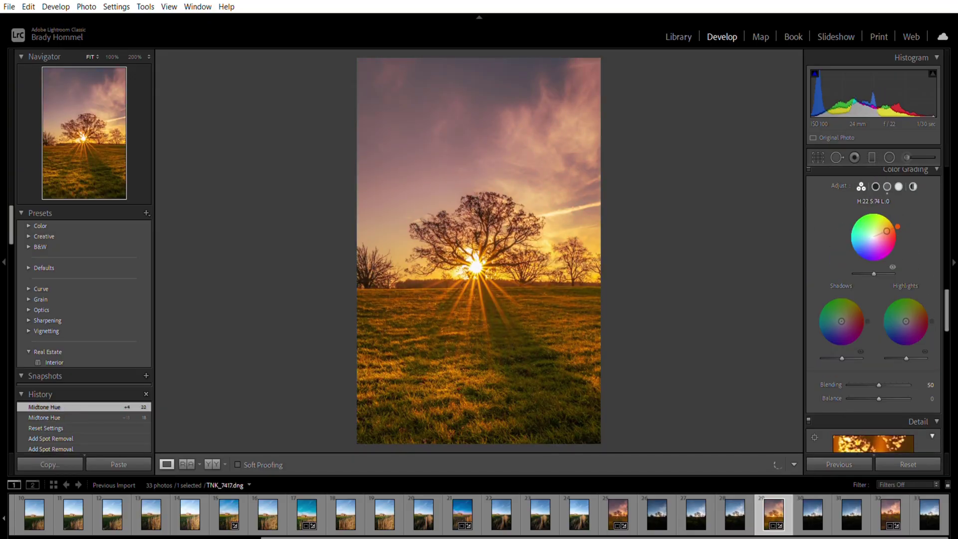
left_click_drag(841, 321, 853, 315)
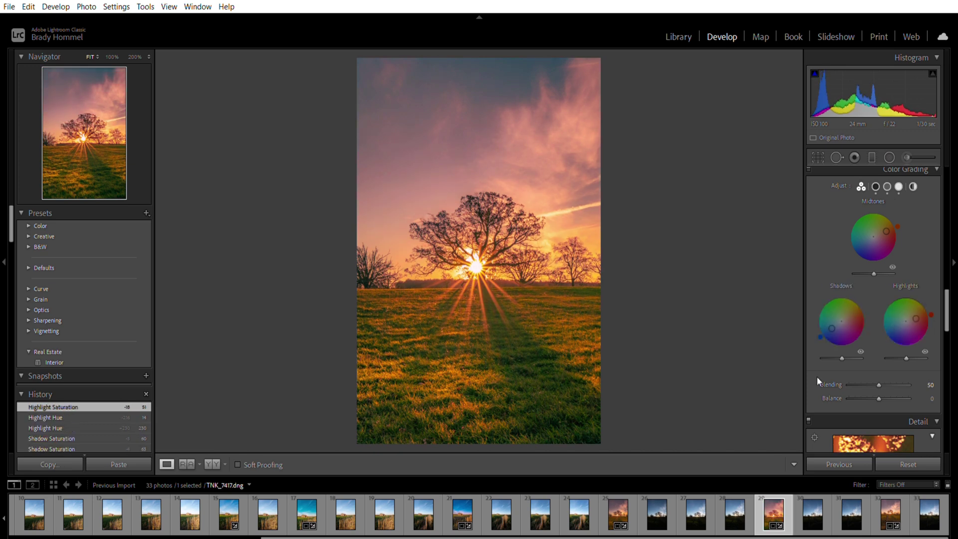
double_click(818, 385)
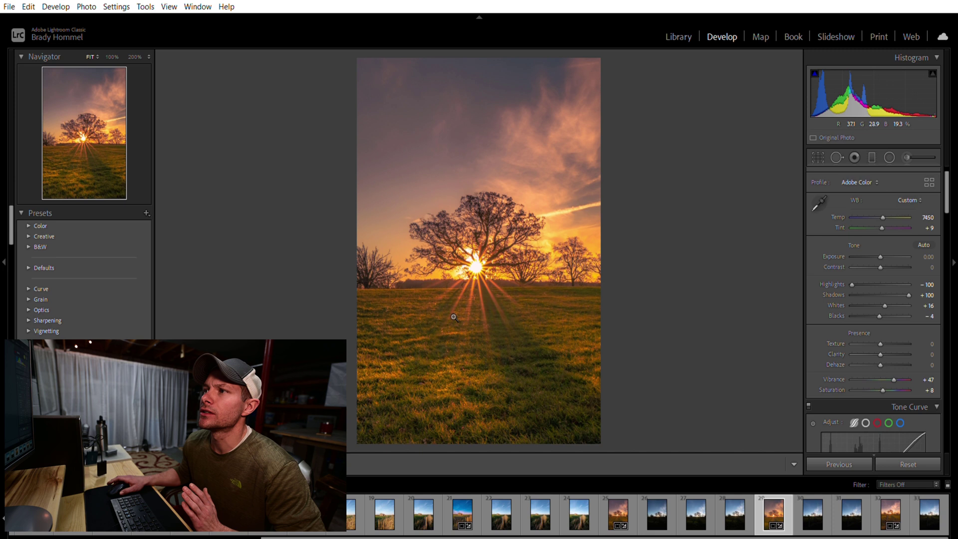
Reset all Color Grading adjustments for the midtones, shadows, highlights and blending to their defaults
scroll(857, 225, "down", 10)
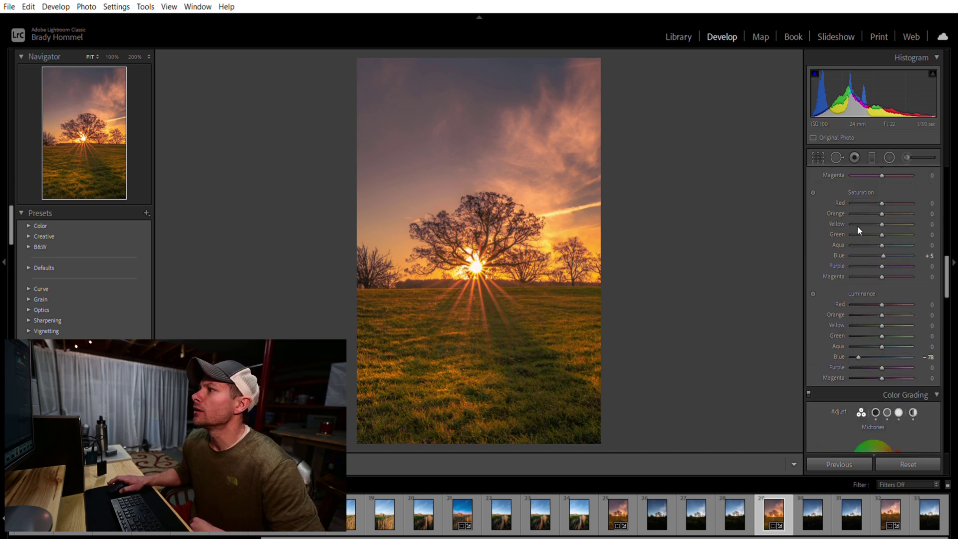
scroll(857, 225, "down", 8)
scroll(856, 226, "up", 3)
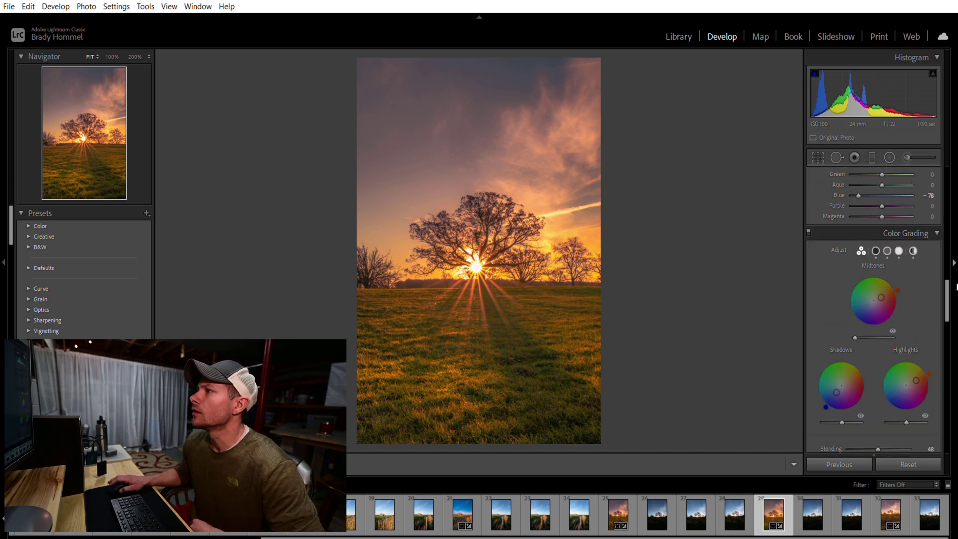
scroll(898, 260, "down", 2)
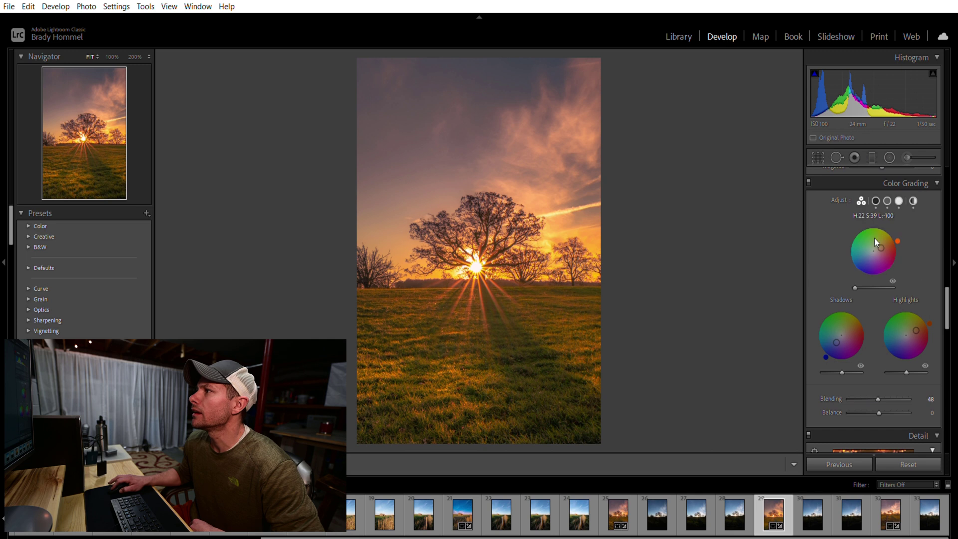
double_click(838, 188)
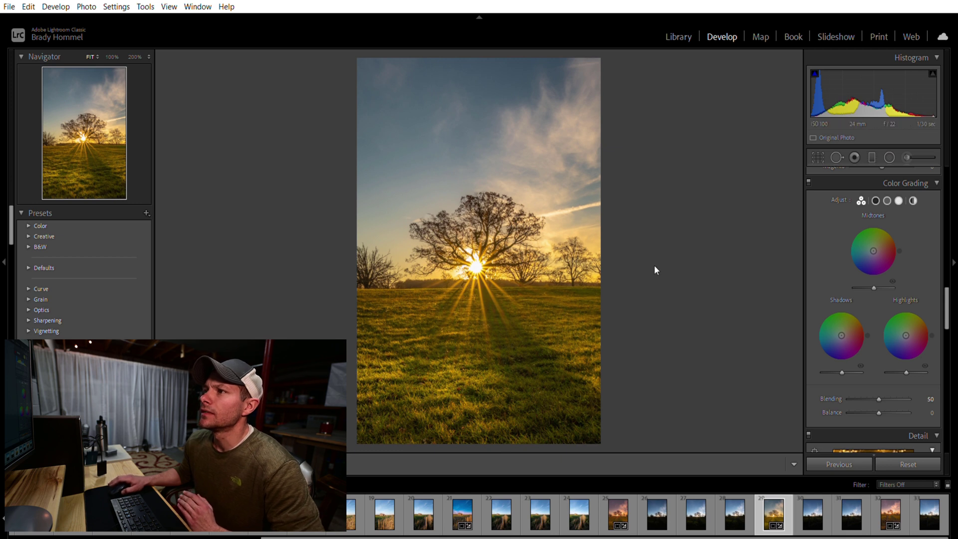
Review the Basic, Tone Curve and HSL adjustments already applied to the sunset photo
scroll(873, 299, "up", 5)
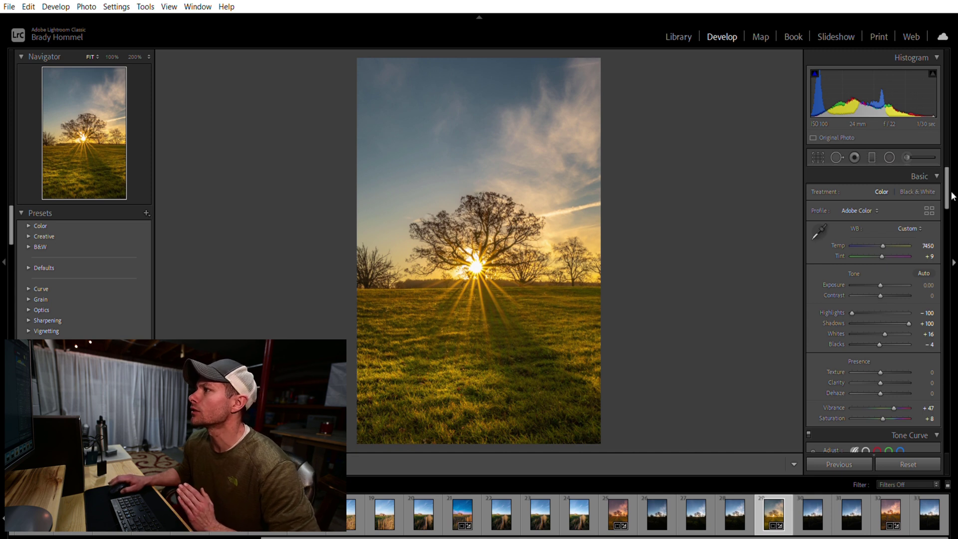
left_click_drag(946, 185, 947, 183)
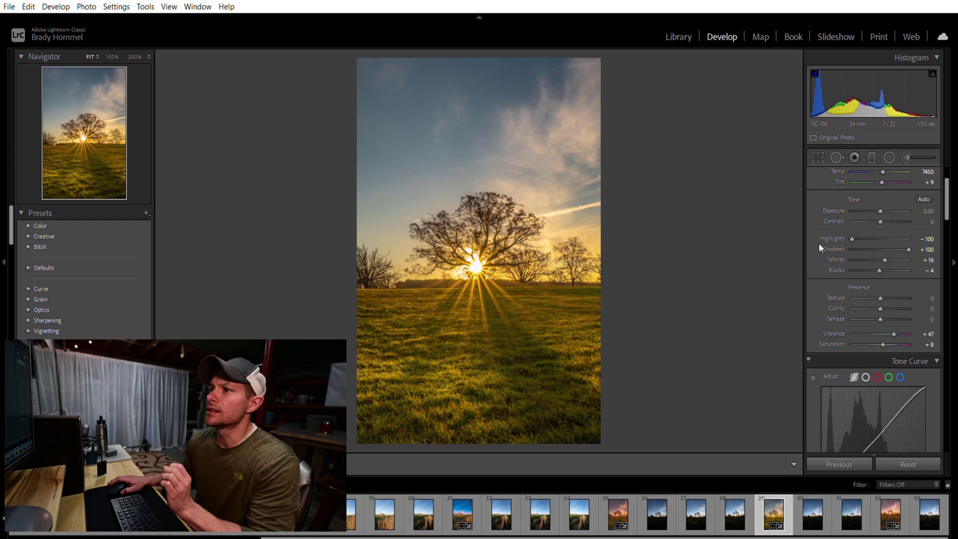
scroll(897, 238, "down", 1)
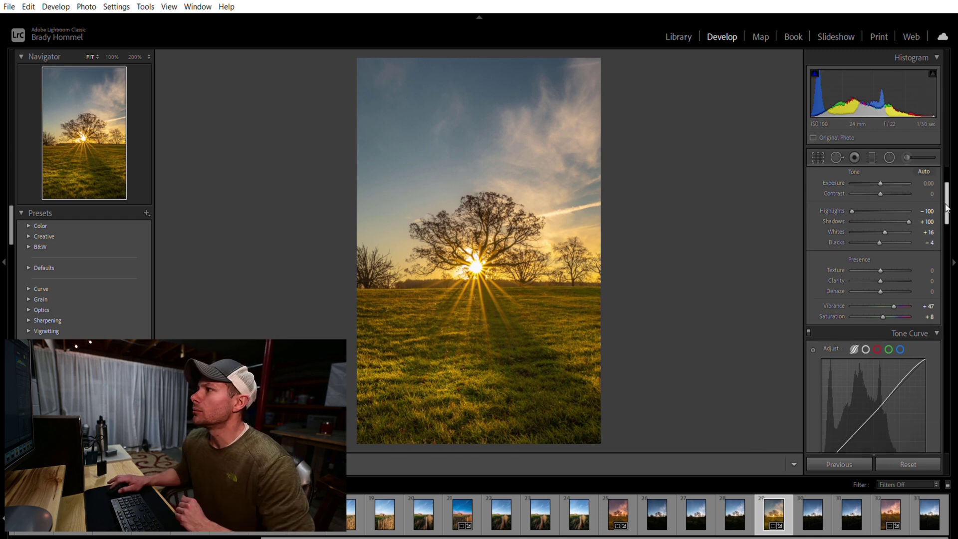
scroll(946, 209, "down", 2)
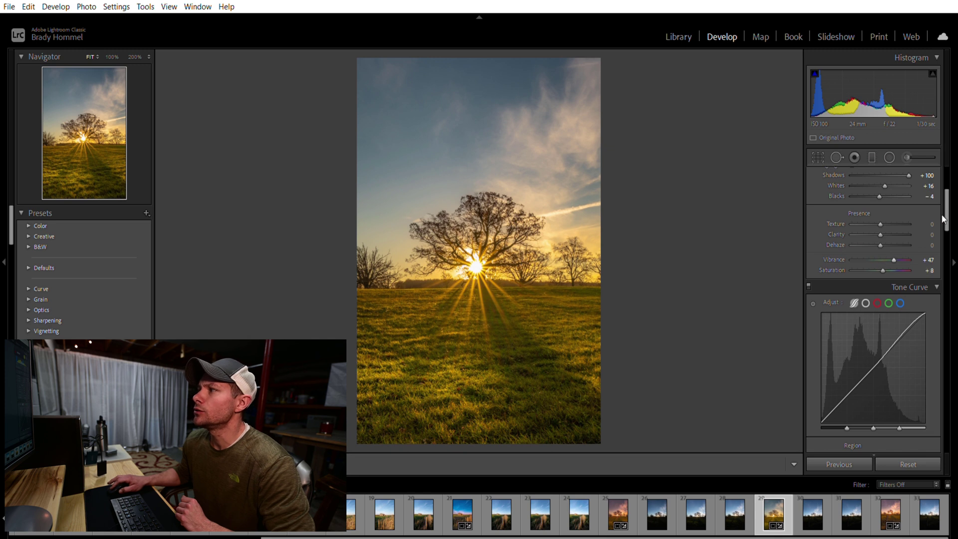
left_click_drag(948, 211, 945, 235)
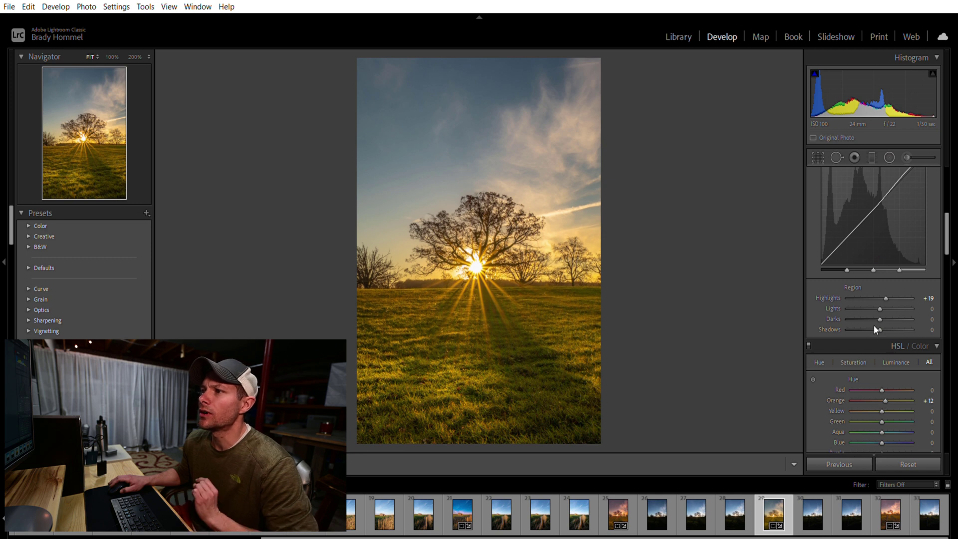
left_click_drag(946, 227, 949, 254)
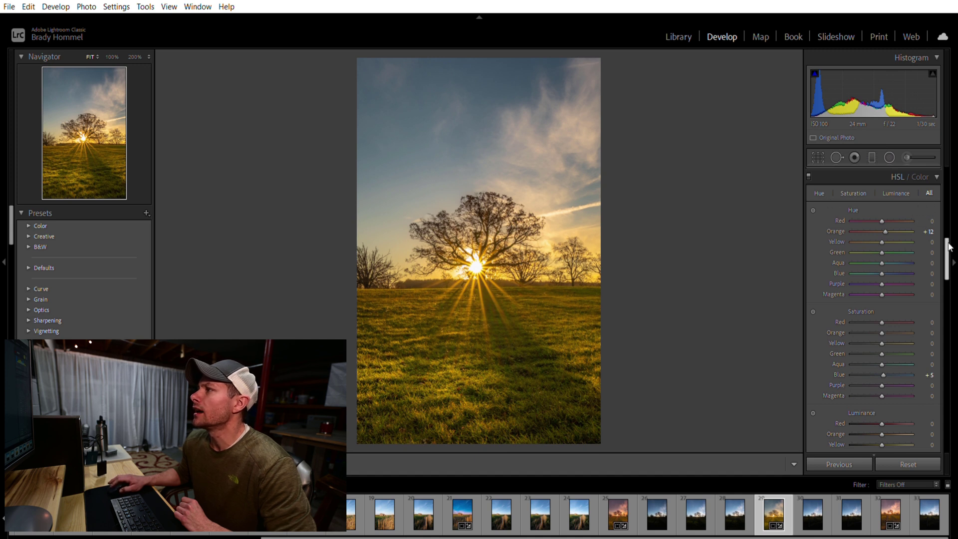
left_click_drag(947, 255, 949, 244)
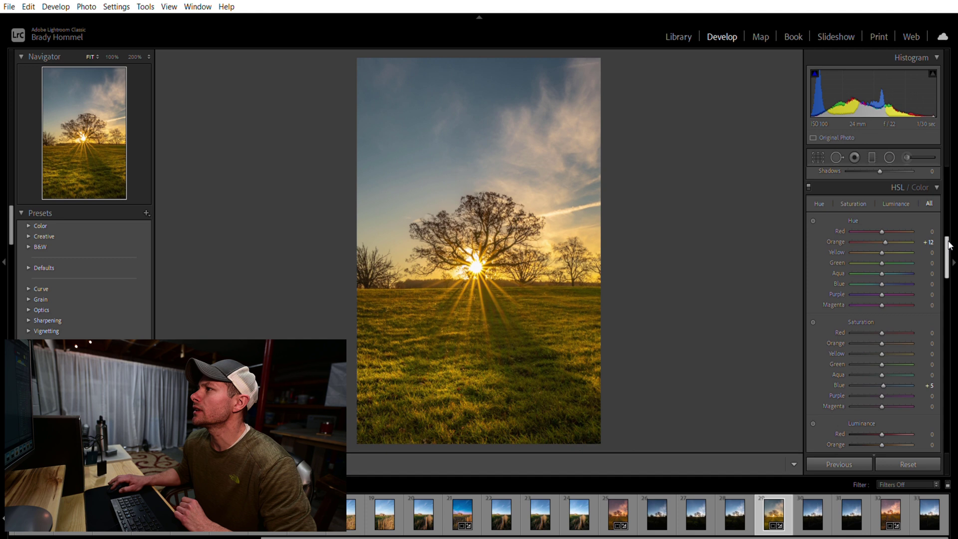
scroll(946, 242, "down", 5)
scroll(947, 247, "up", 6)
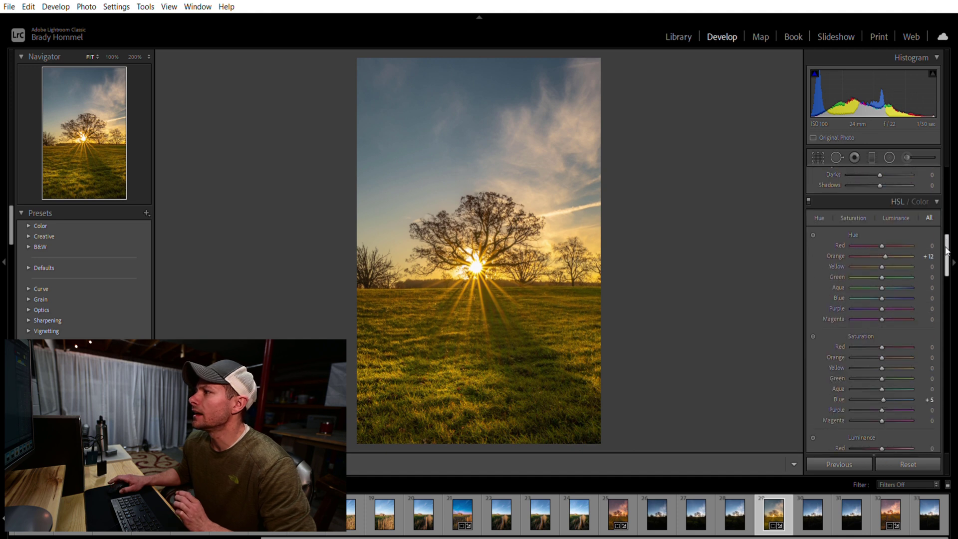
left_click_drag(948, 249, 948, 183)
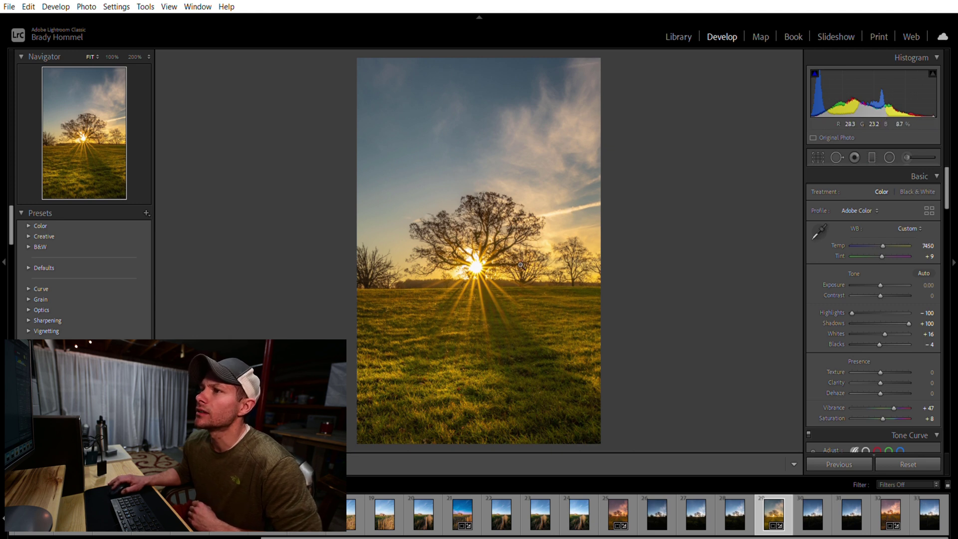
View the individual Color Grading wheels for shadows, midtones and highlights, and return to the combined three-wheel view
left_click_drag(947, 178, 948, 290)
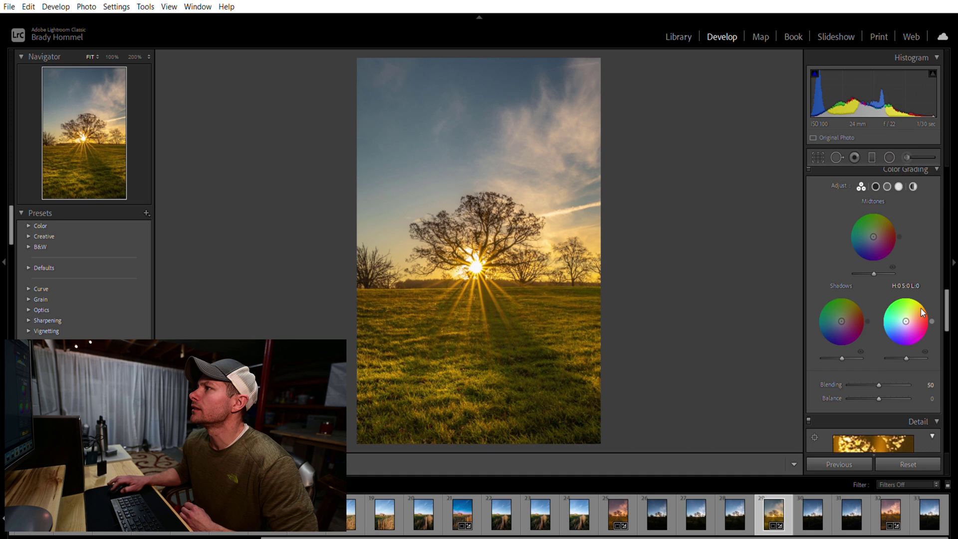
left_click(875, 186)
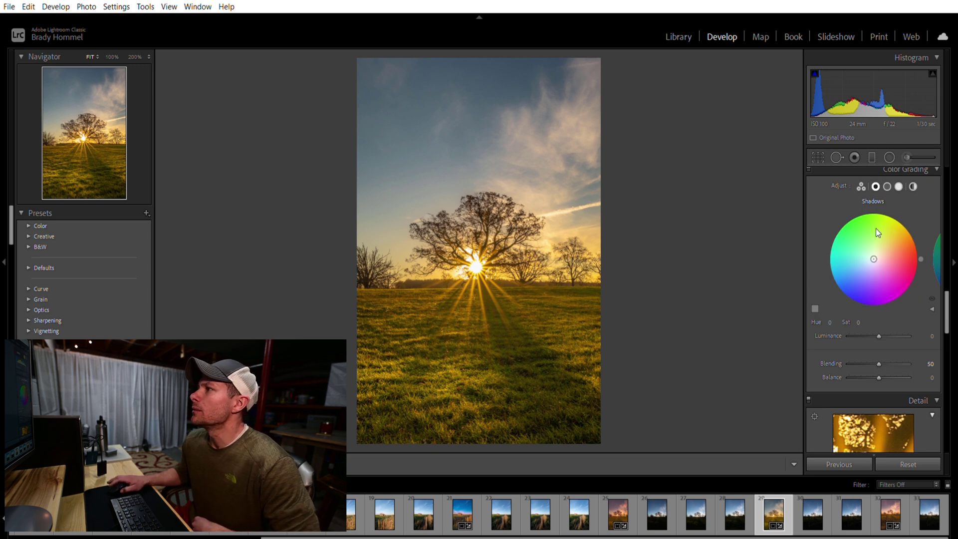
left_click(887, 186)
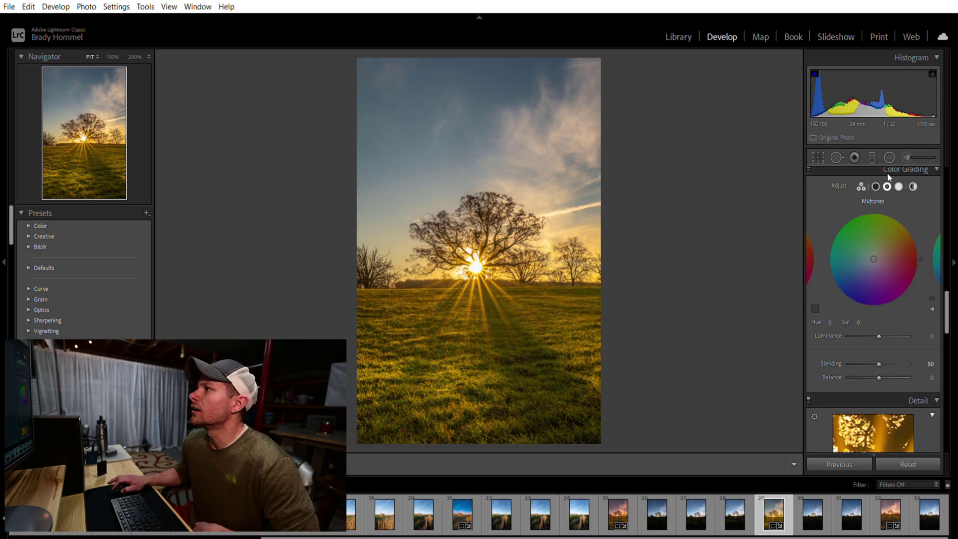
left_click(899, 186)
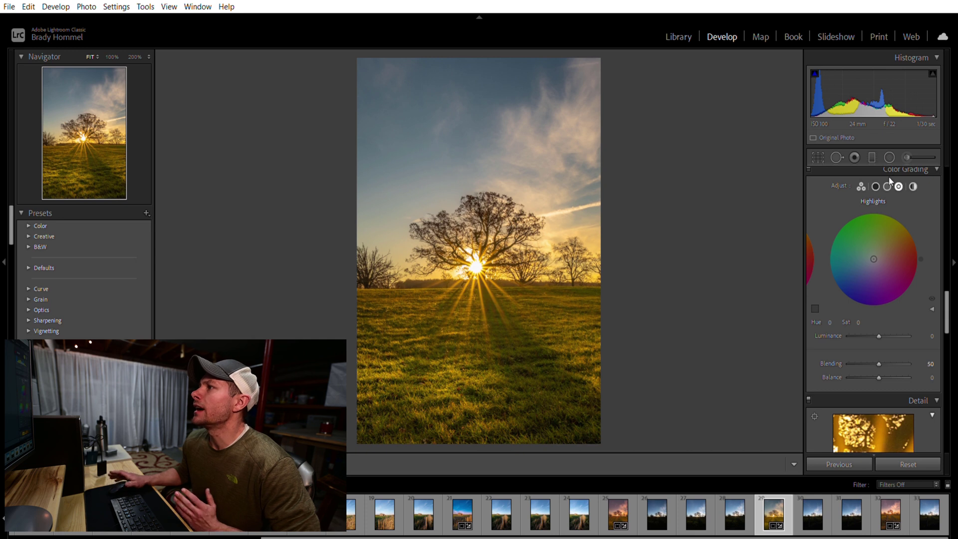
left_click(860, 177)
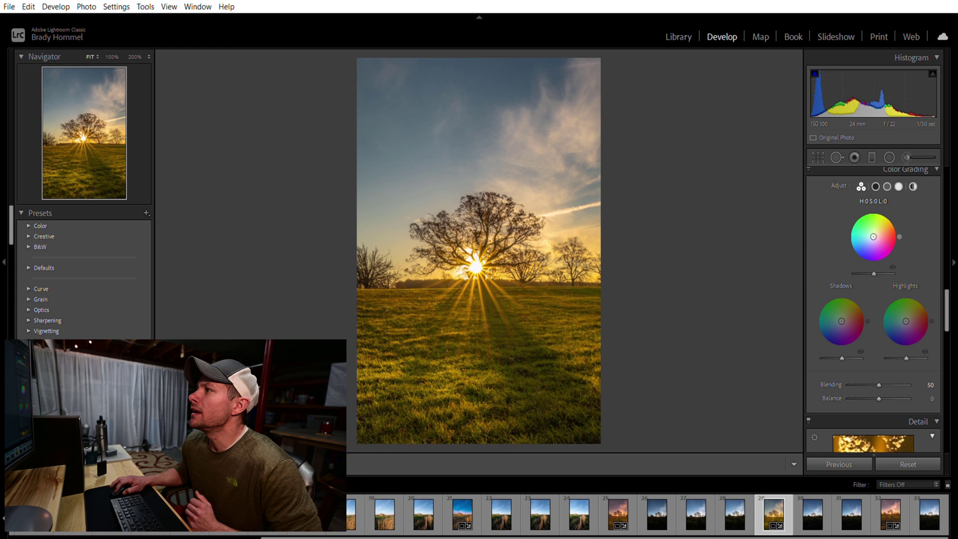
Try midtone tints of red, blue and yellow at hues 4, 201 and 59 with saturation 59
left_click_drag(879, 229, 883, 233)
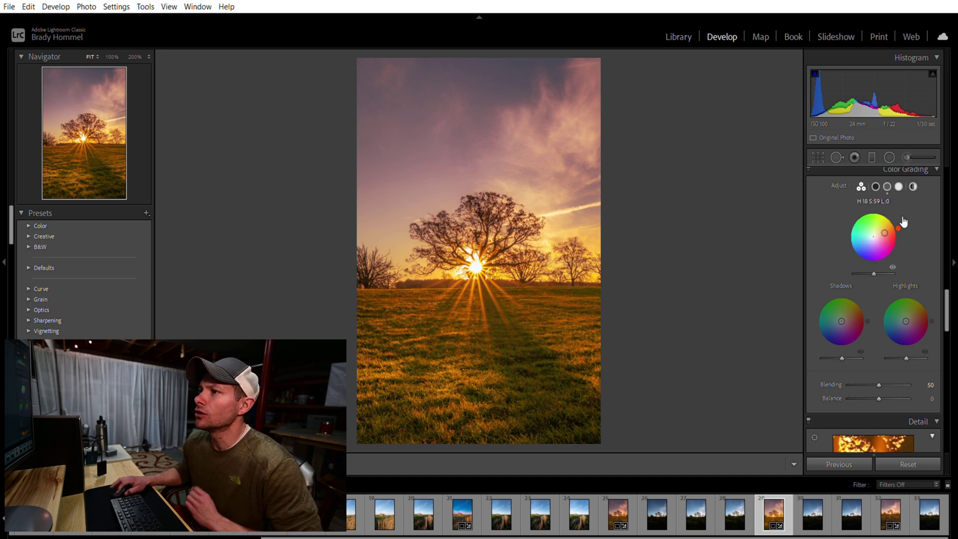
left_click_drag(902, 220, 899, 235)
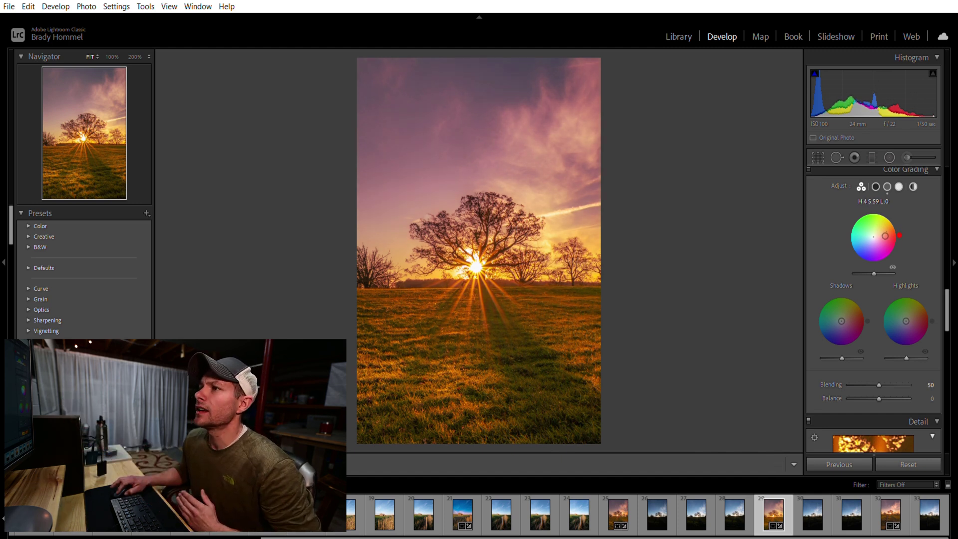
left_click_drag(899, 234, 853, 255)
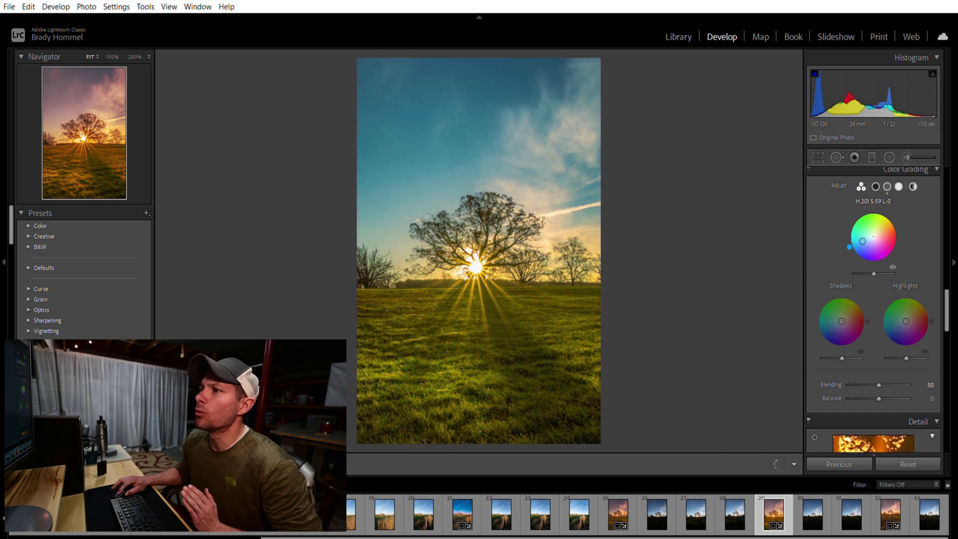
left_click_drag(849, 246, 866, 210)
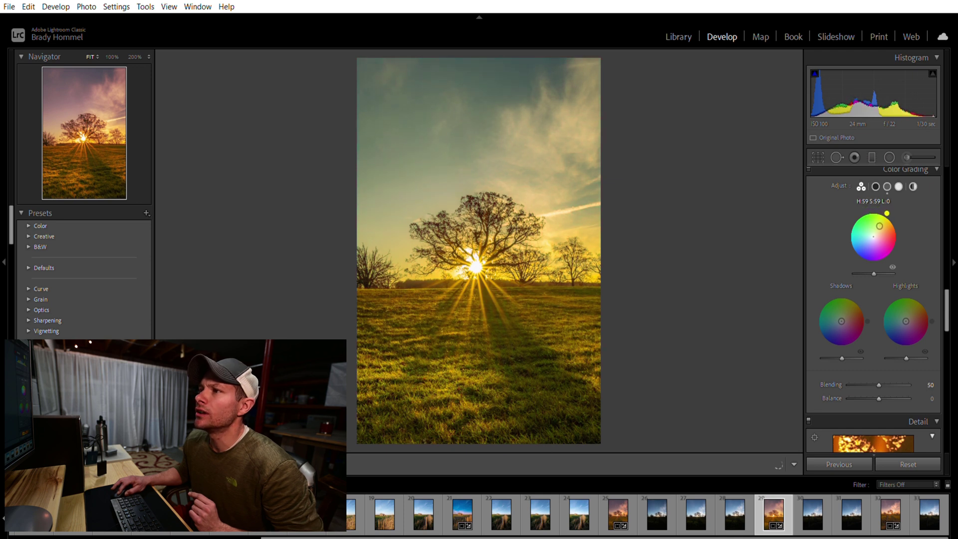
Give the midtones an orange tint at hue 22 and raise their saturation to about 70
mouse_move(891, 216)
left_mouse_down()
mouse_move(900, 239)
mouse_move(897, 226)
left_mouse_up()
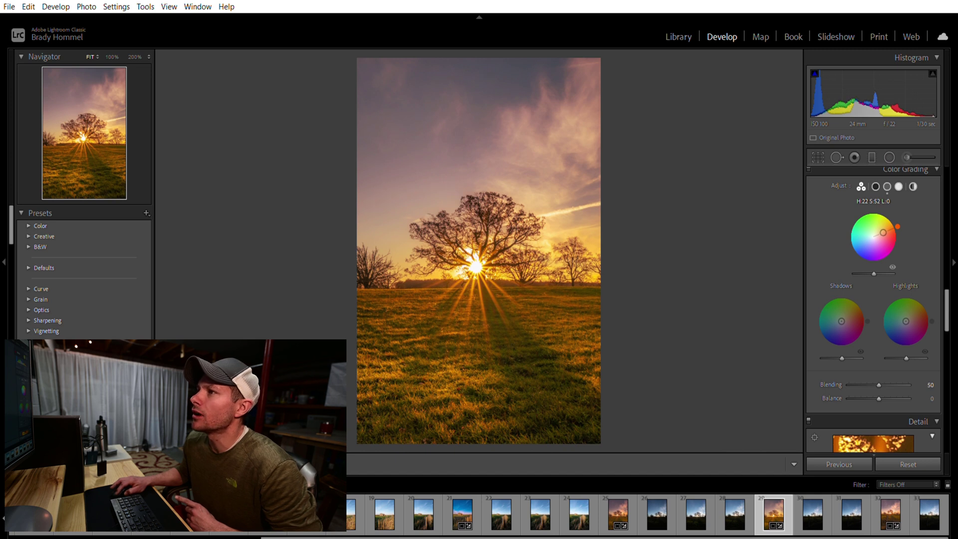
left_click_drag(883, 232, 884, 232)
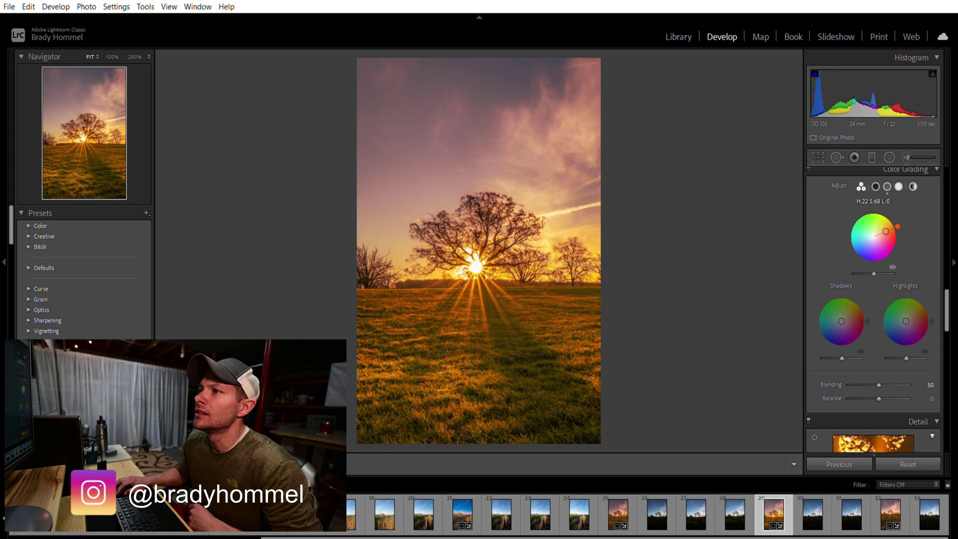
left_click_drag(885, 232, 887, 231)
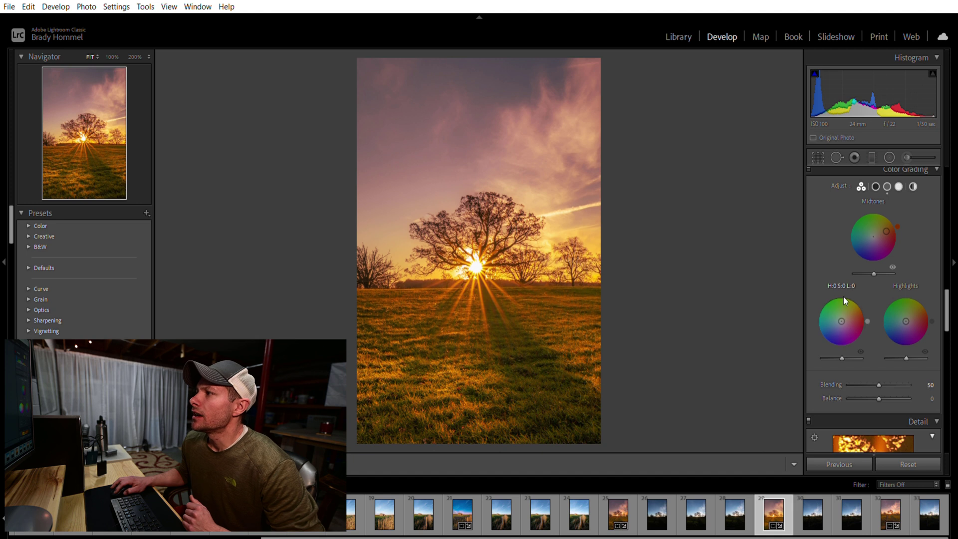
Tint the shadows blue at hue 215 with moderate saturation, and give the highlights an orange-red tint
left_click_drag(846, 312, 830, 328)
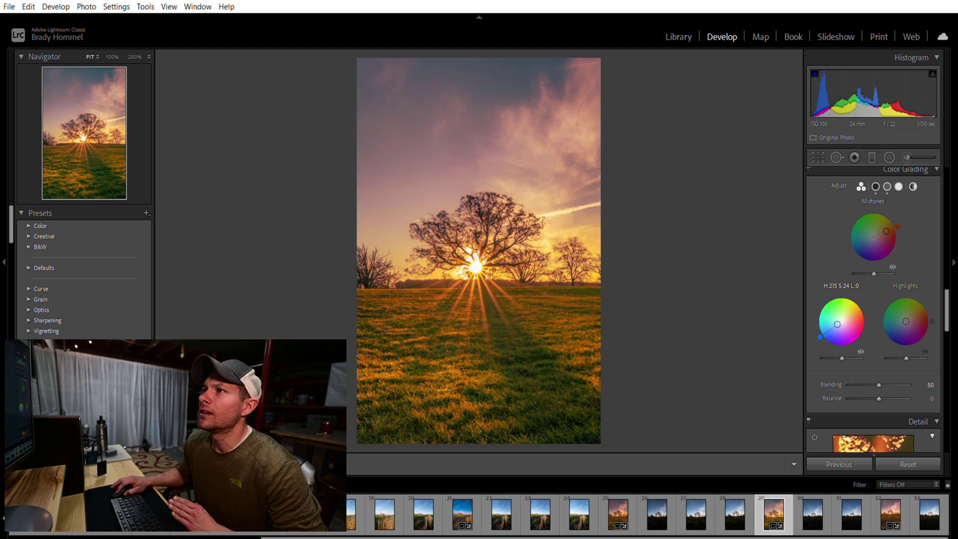
mouse_move(837, 324)
left_mouse_down()
mouse_move(838, 337)
mouse_move(832, 328)
left_mouse_up()
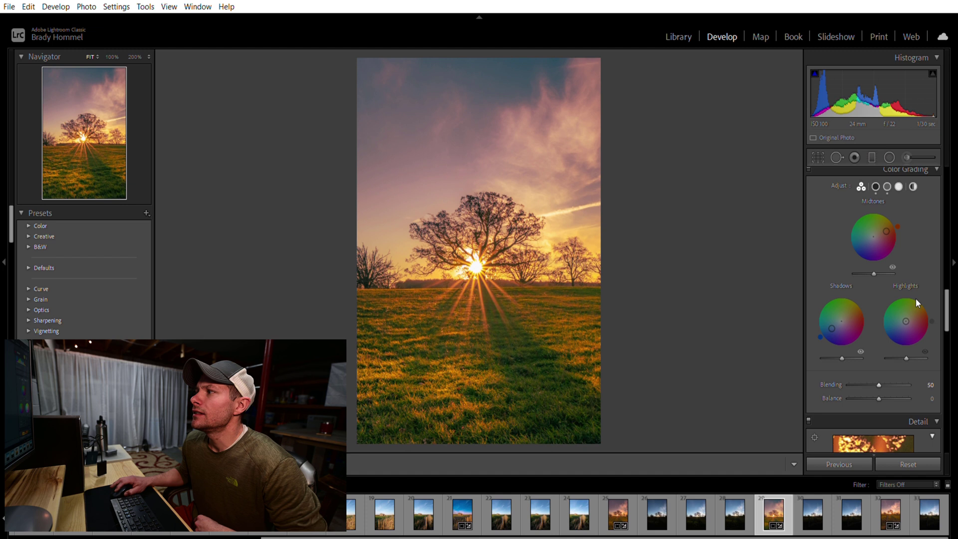
mouse_move(908, 316)
left_mouse_down()
mouse_move(896, 332)
mouse_move(898, 309)
mouse_move(922, 311)
left_mouse_up()
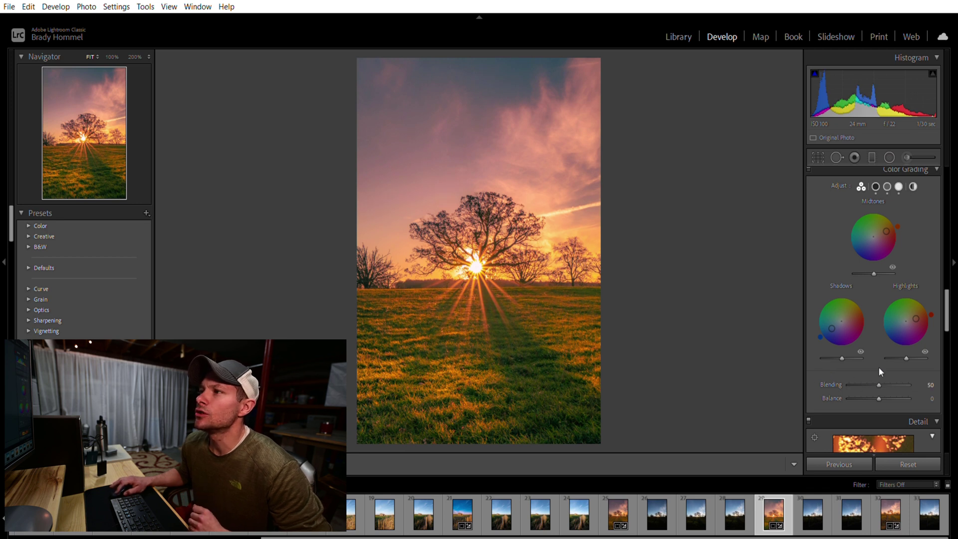
Test Color Grading Blending at 100 and reset it to 50, and try Balance at -100 and +100
left_click_drag(878, 373, 918, 372)
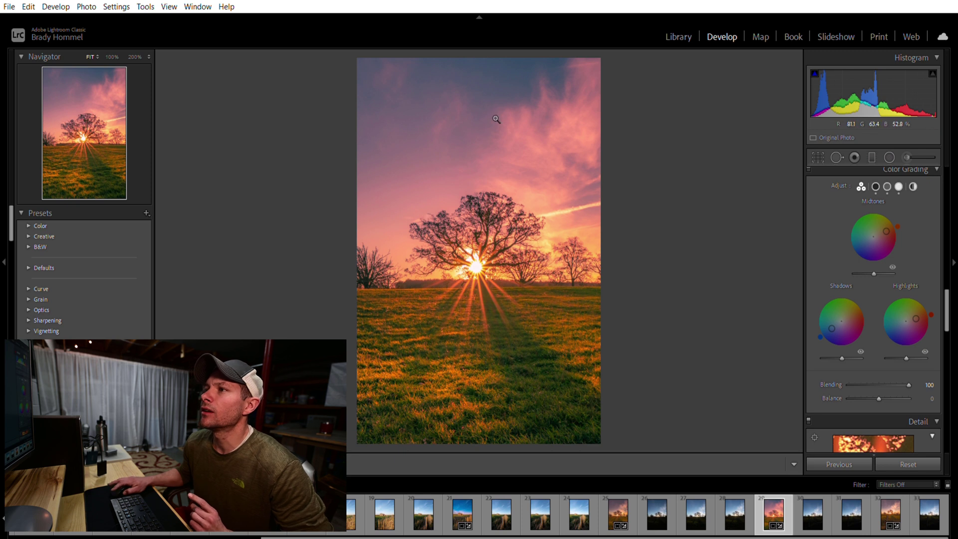
double_click(831, 373)
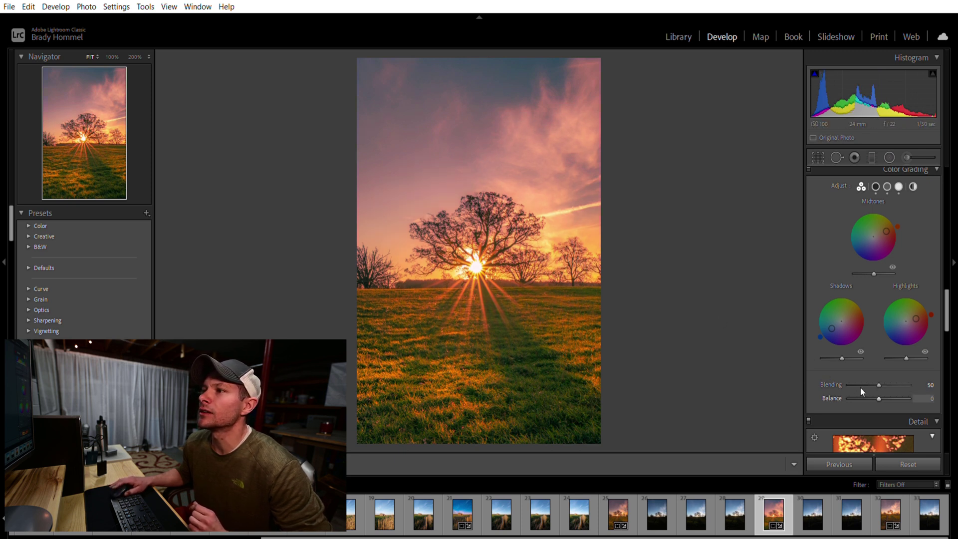
left_click_drag(876, 385, 818, 386)
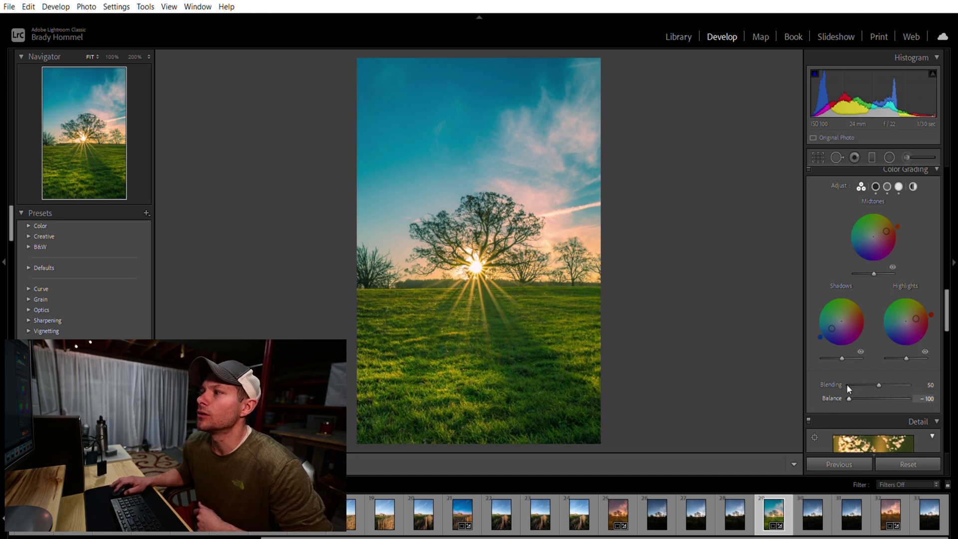
left_click_drag(848, 386, 944, 393)
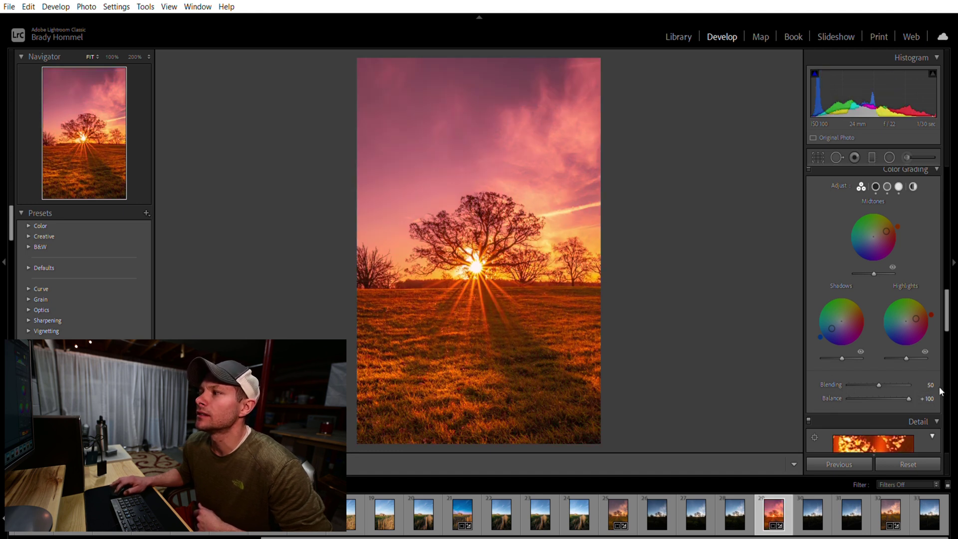
Reset the Color Grading Balance to 0, try a slight positive shift of +13, and reset it to 0 again
double_click(834, 387)
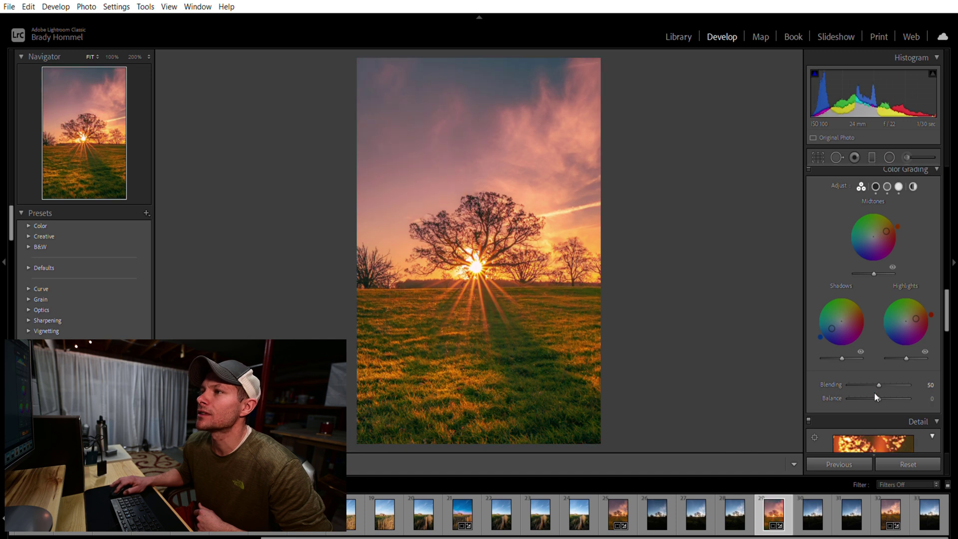
left_click_drag(876, 386, 884, 385)
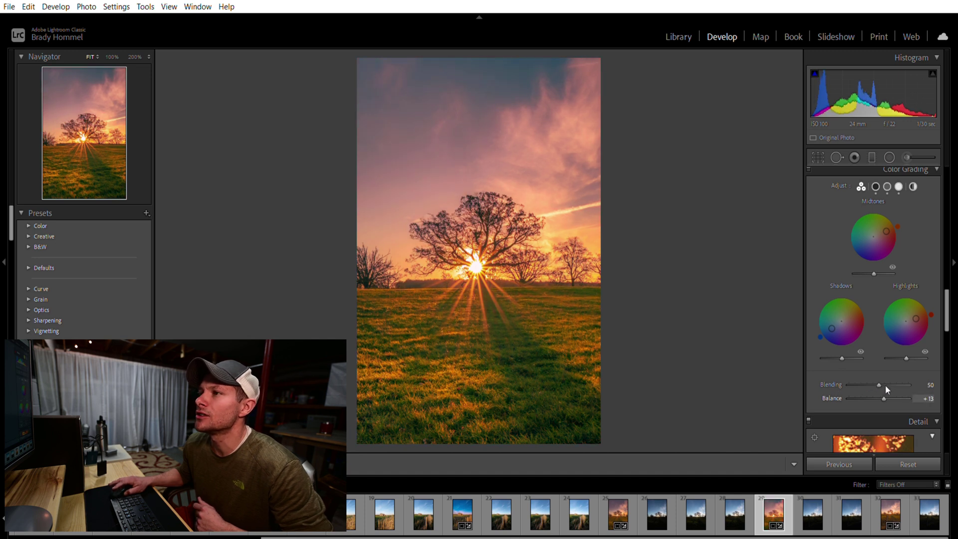
double_click(831, 397)
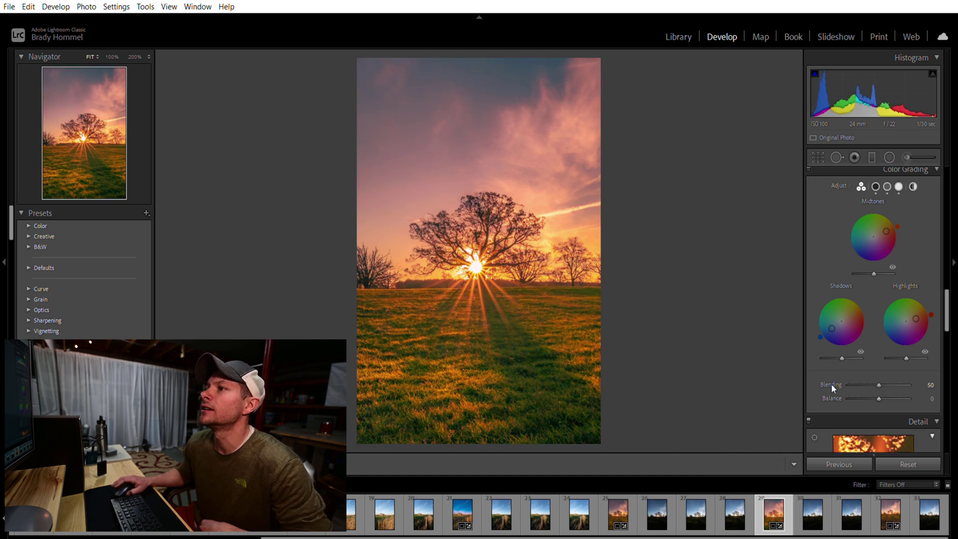
Try a Global yellow tint at hue 53 and saturation 46, and reduce it to a faint one at hue 46 and saturation 11
left_click(912, 184)
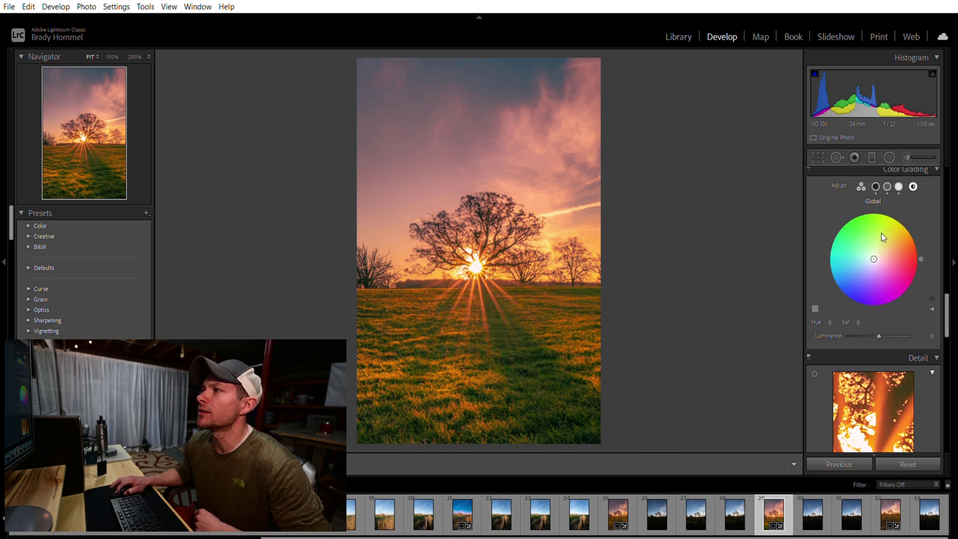
mouse_move(872, 271)
left_mouse_down()
mouse_move(869, 283)
mouse_move(841, 284)
mouse_move(834, 230)
mouse_move(878, 209)
left_mouse_up()
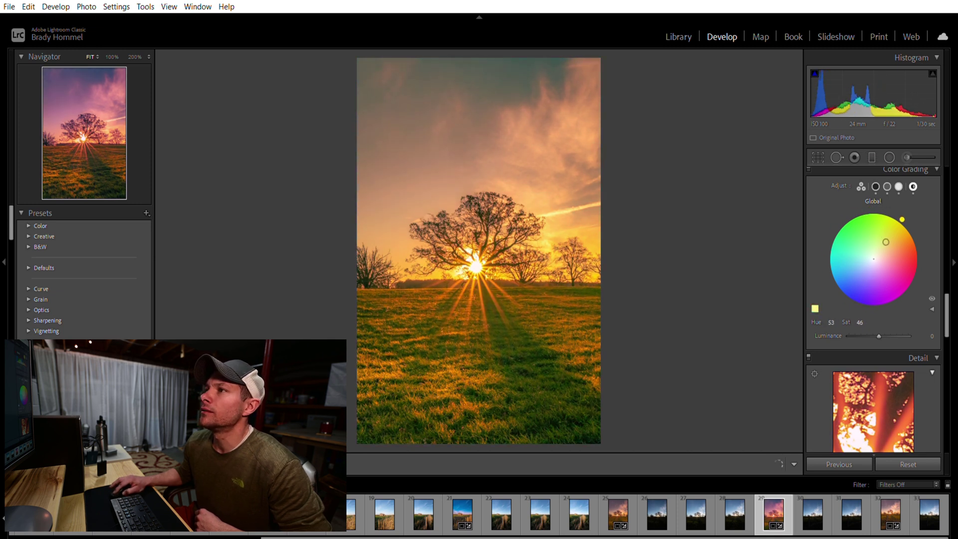
mouse_move(885, 242)
left_mouse_down()
mouse_move(894, 263)
mouse_move(883, 241)
mouse_move(876, 256)
left_mouse_up()
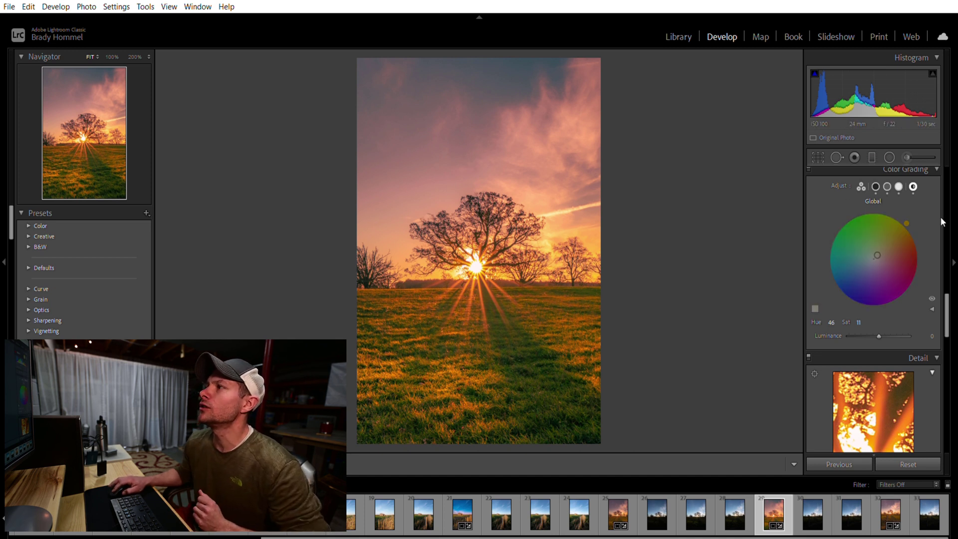
Return to the three-way color wheels, try a strongly lowered shadows luminance, and bring it back close to neutral
left_click(861, 185)
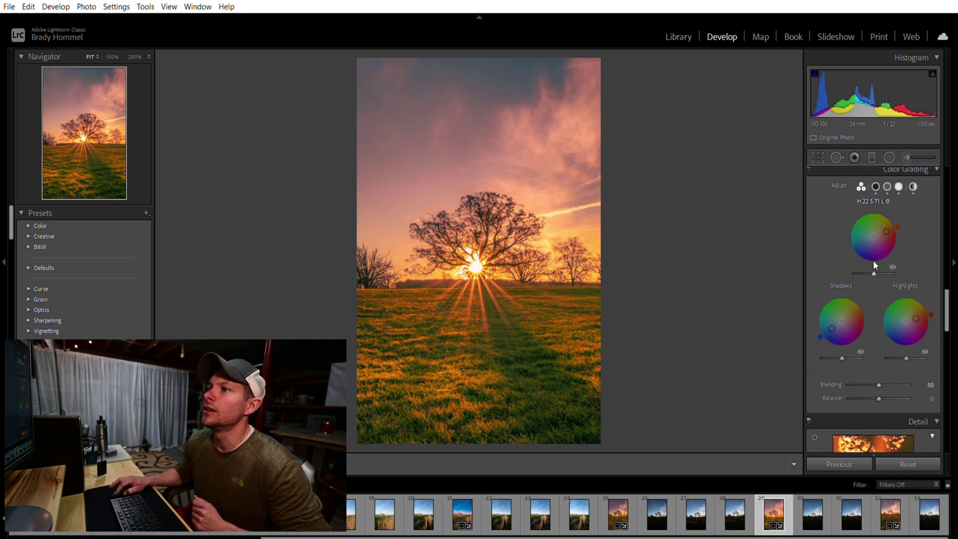
mouse_move(874, 272)
left_mouse_down()
mouse_move(832, 261)
mouse_move(936, 264)
mouse_move(779, 259)
mouse_move(908, 262)
mouse_move(807, 262)
mouse_move(875, 266)
left_mouse_up()
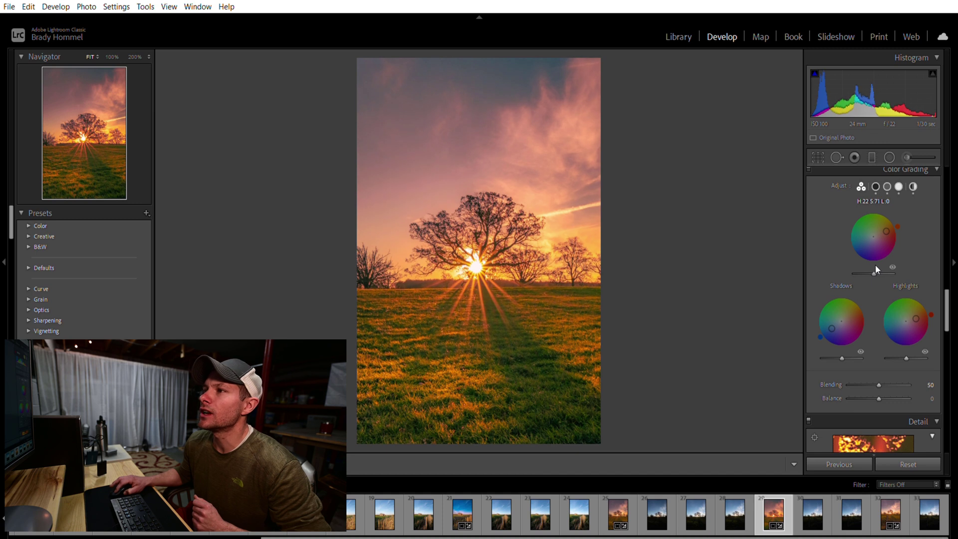
left_click_drag(842, 345, 811, 337)
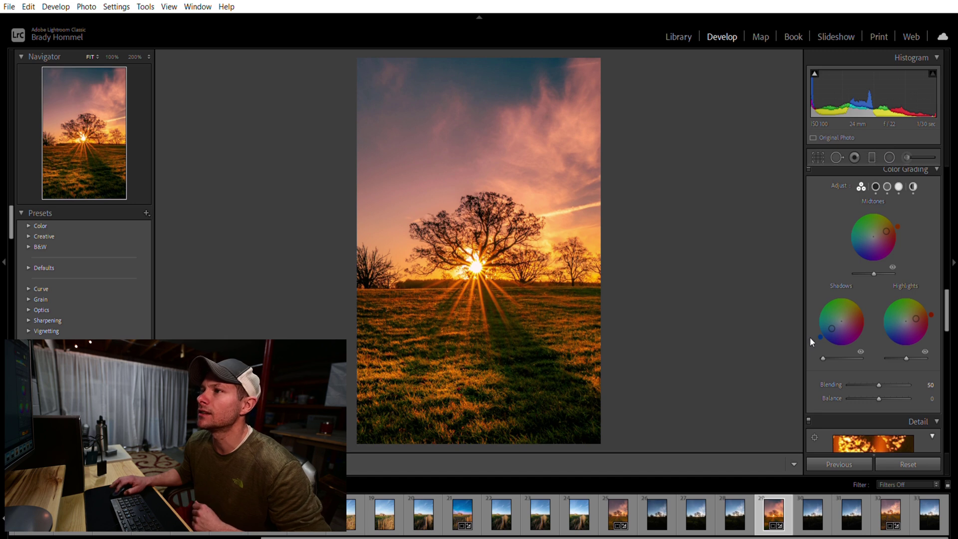
mouse_move(822, 352)
left_mouse_down()
mouse_move(849, 345)
mouse_move(840, 346)
left_mouse_up()
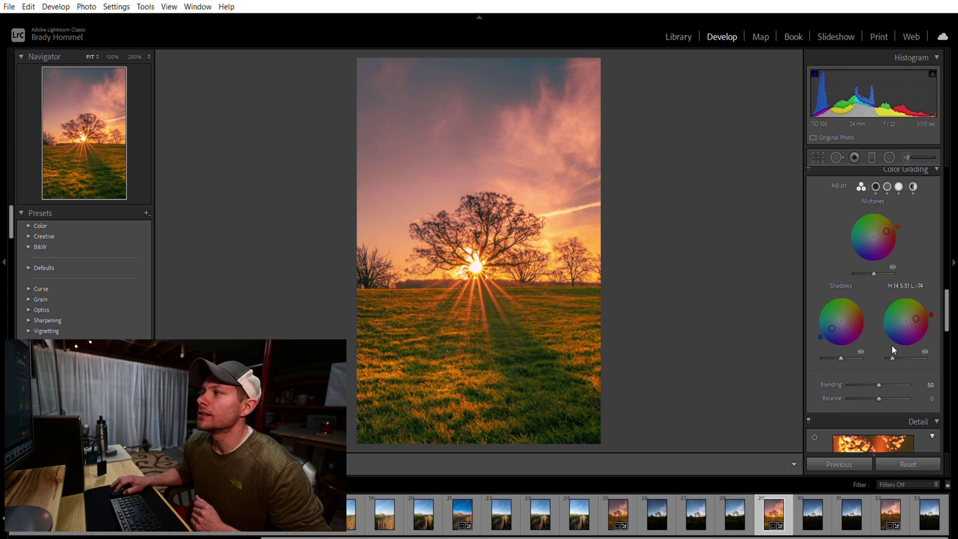
Lower the highlights' luminance moderately and compare the graded photo side by side with its original version
left_click_drag(906, 357, 896, 346)
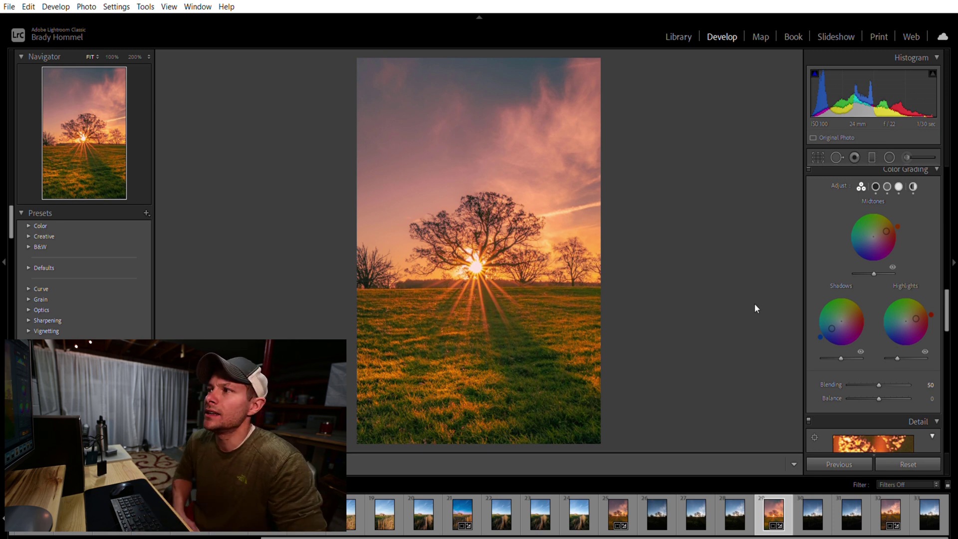
key("y")
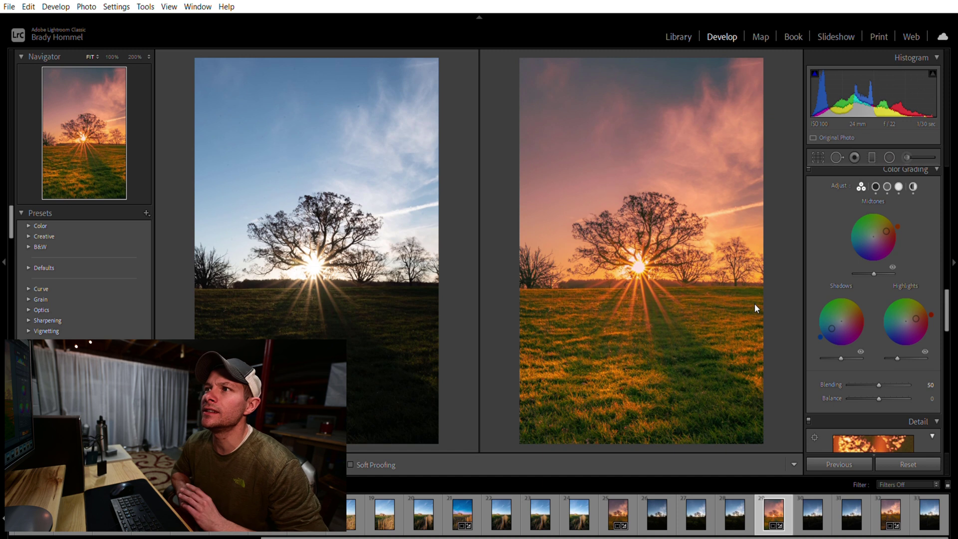